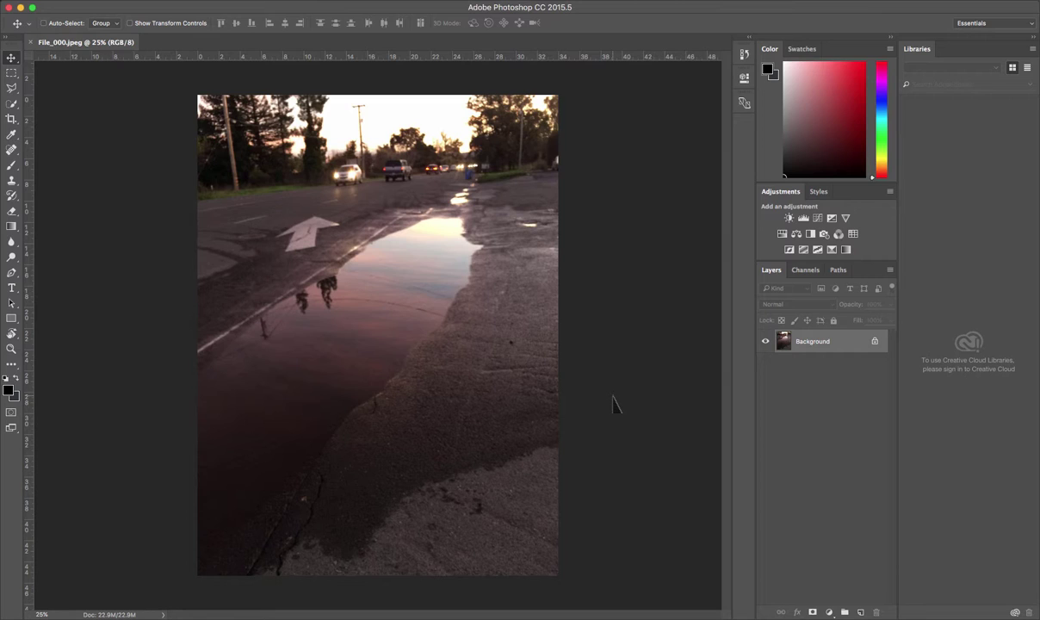
# Step: Duplicate the background layer and crop the street photo around the puddle, cutting off the sky and trees
pyautogui.hotkey('ctrl', 'j')
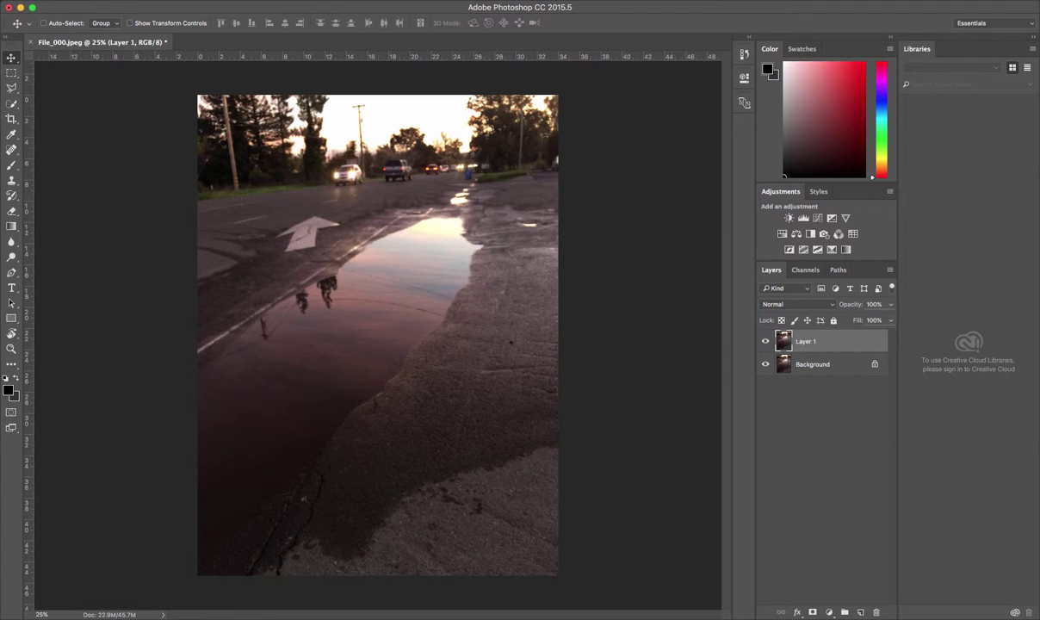
pyautogui.click(11, 118)
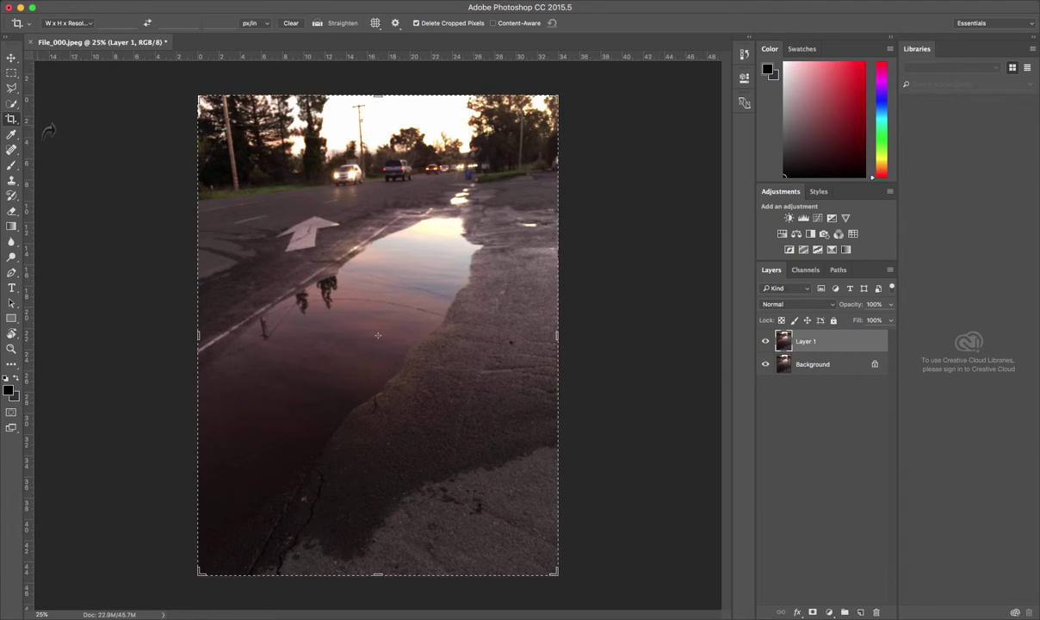
pyautogui.moveTo(200, 96); pyautogui.dragTo(231, 155)
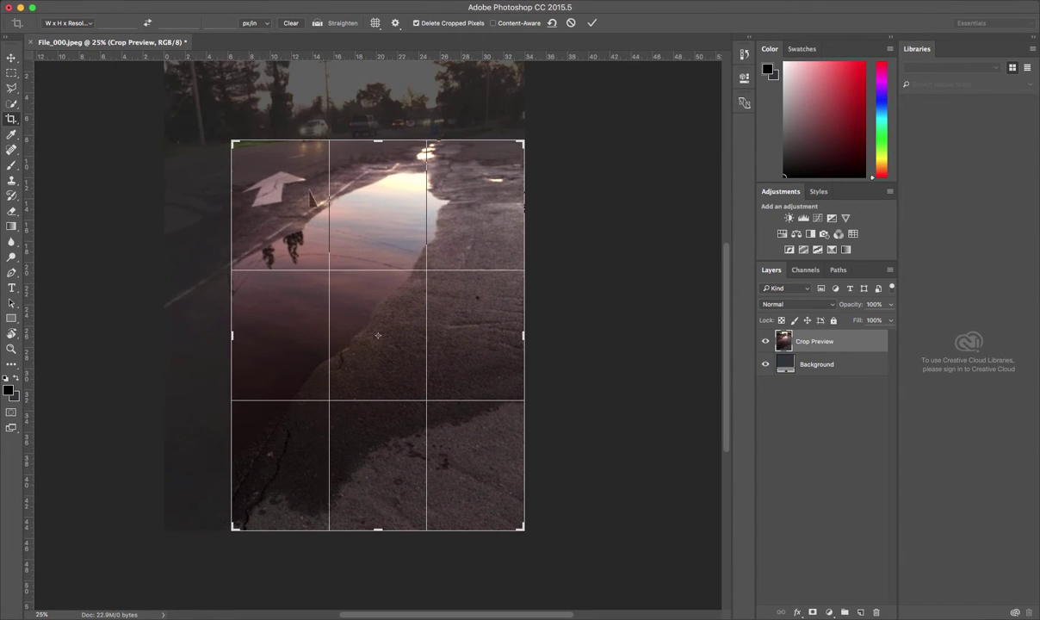
pyautogui.moveTo(374, 229); pyautogui.dragTo(427, 259)
pyautogui.press('Return')
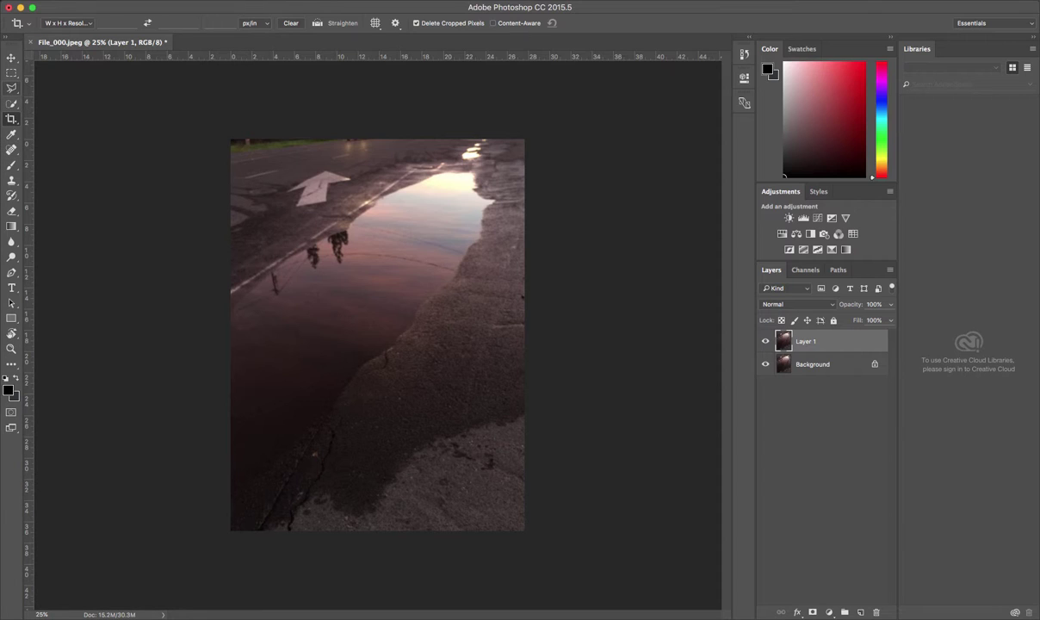
# Step: Try outlining the puddle freehand with the Lasso tool, and deselect it
pyautogui.click(11, 72)
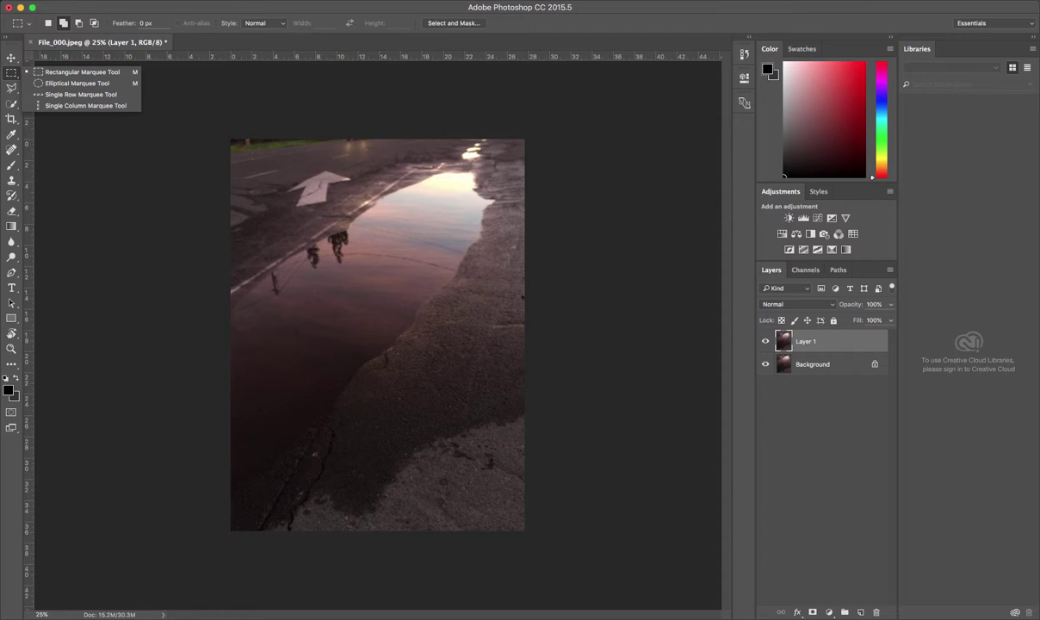
pyautogui.click(11, 88)
pyautogui.click(11, 87)
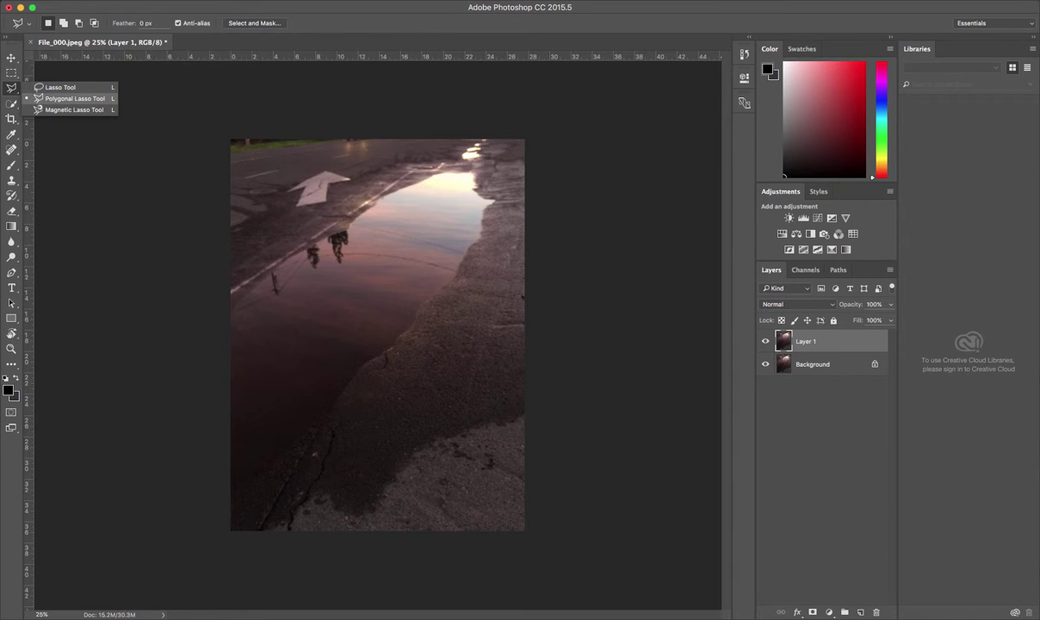
pyautogui.click(59, 87)
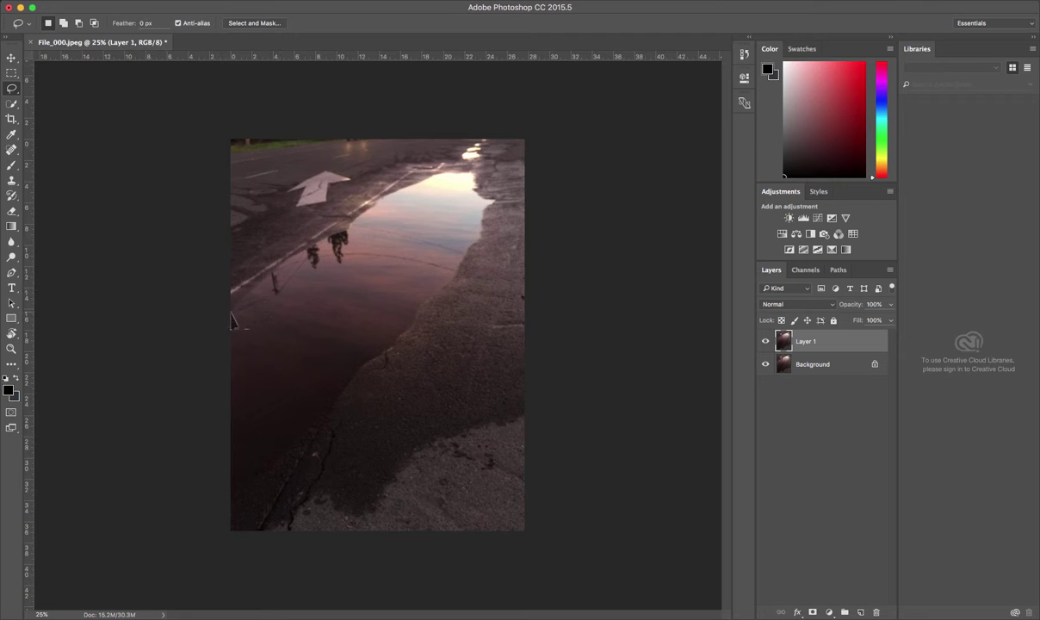
pyautogui.moveTo(230, 320)
pyautogui.mouseDown()
pyautogui.moveTo(284, 262)
pyautogui.moveTo(372, 208)
pyautogui.moveTo(444, 198)
pyautogui.moveTo(473, 243)
pyautogui.moveTo(430, 318)
pyautogui.moveTo(356, 366)
pyautogui.moveTo(297, 362)
pyautogui.moveTo(224, 297)
pyautogui.mouseUp()
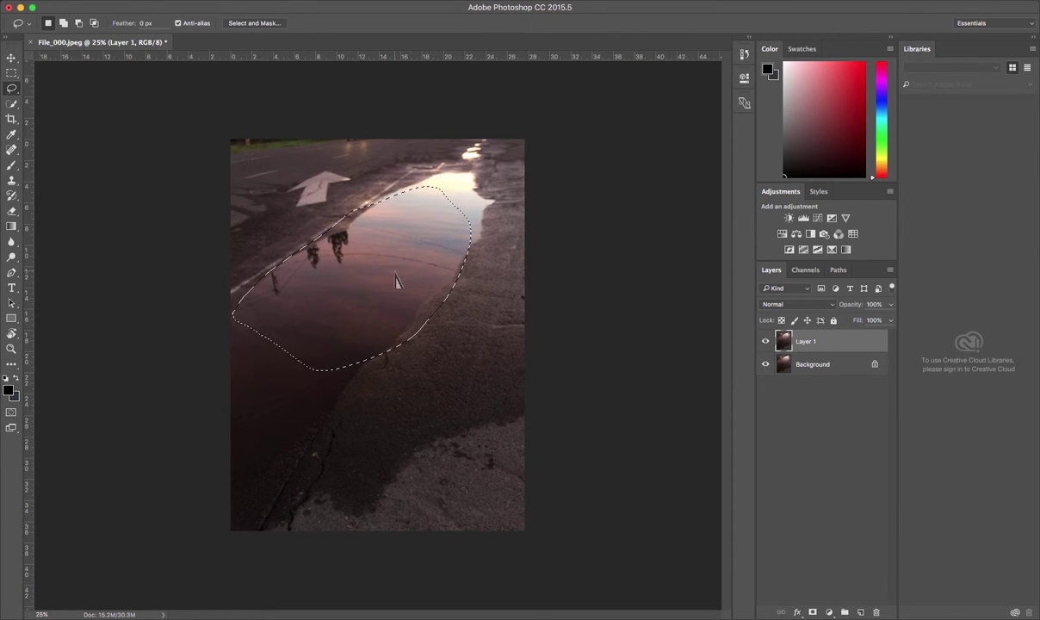
pyautogui.press('super+d')
# Step: Trace the puddle's full outline with the Magnetic Lasso tool and close it into a selection
pyautogui.rightClick(12, 87)
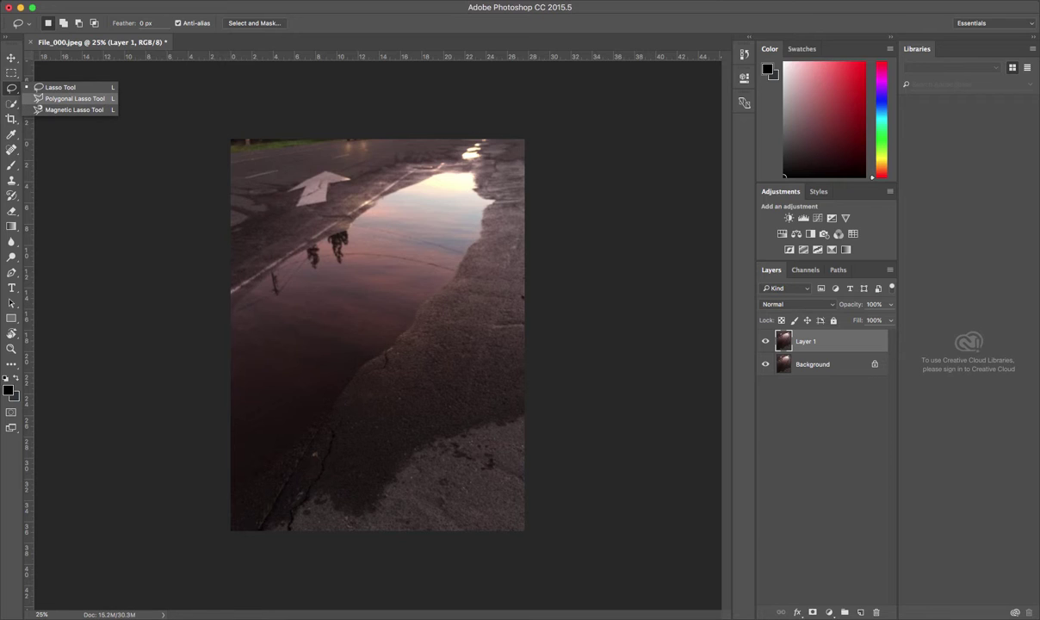
pyautogui.click(50, 109)
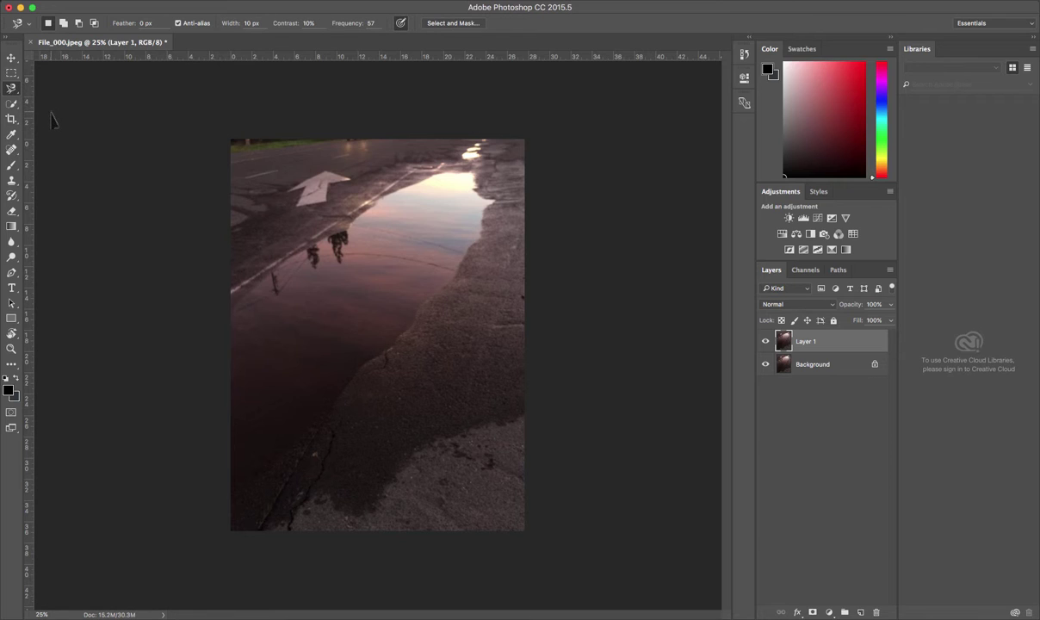
pyautogui.click(380, 358)
pyautogui.moveTo(342, 392)
pyautogui.mouseDown()
pyautogui.moveTo(319, 430)
pyautogui.moveTo(238, 483)
pyautogui.moveTo(237, 302)
pyautogui.moveTo(313, 244)
pyautogui.moveTo(337, 248)
pyautogui.moveTo(338, 233)
pyautogui.moveTo(375, 203)
pyautogui.moveTo(477, 174)
pyautogui.moveTo(490, 205)
pyautogui.moveTo(478, 240)
pyautogui.moveTo(383, 365)
pyautogui.mouseUp()
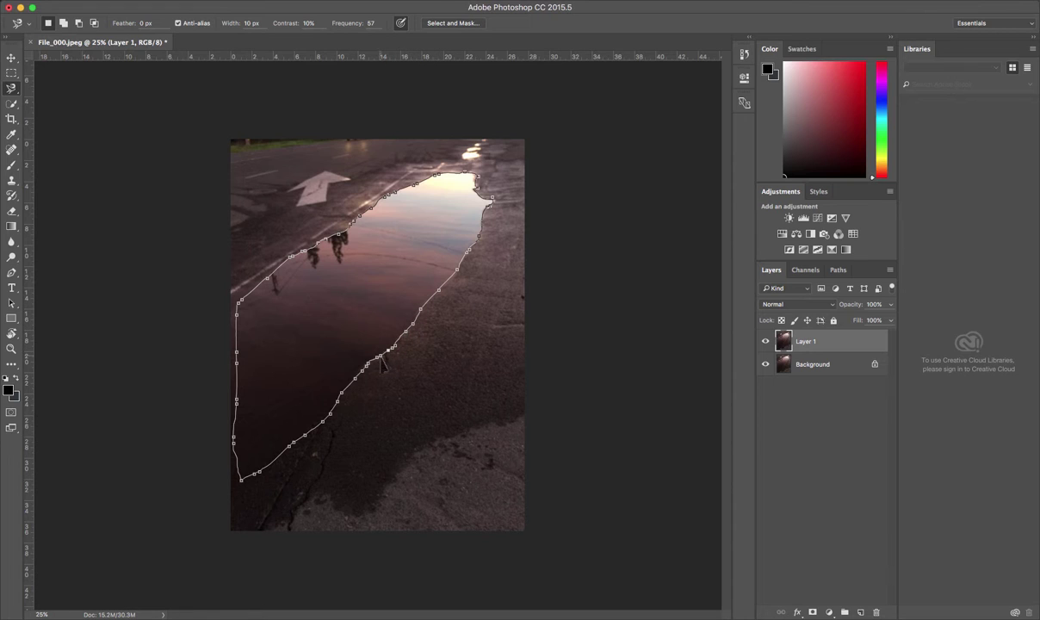
pyautogui.click(382, 365)
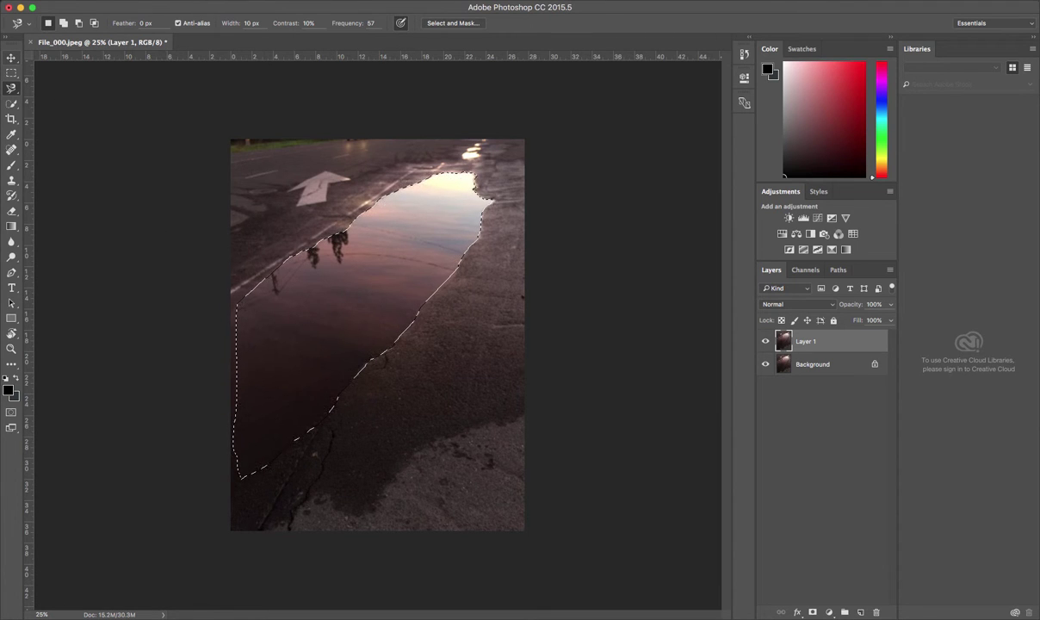
# Step: Try shifting the selected puddle pixels slightly with the Move tool and deselecting, and undo both changes
pyautogui.press('v')
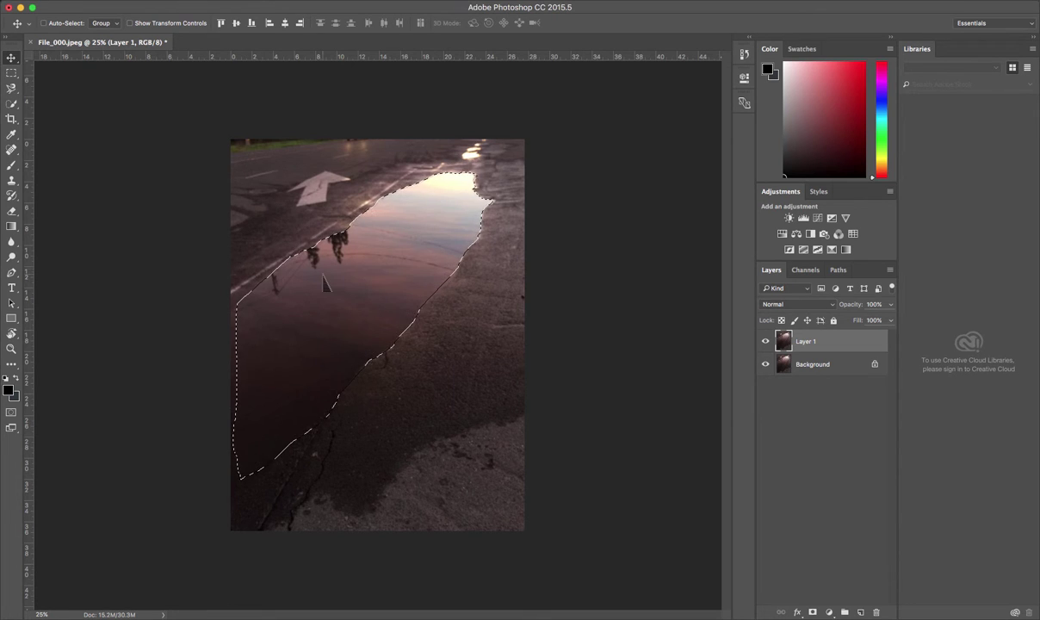
pyautogui.moveTo(321, 283)
pyautogui.mouseDown()
pyautogui.moveTo(332, 289)
pyautogui.moveTo(321, 283)
pyautogui.mouseUp()
pyautogui.press('super')
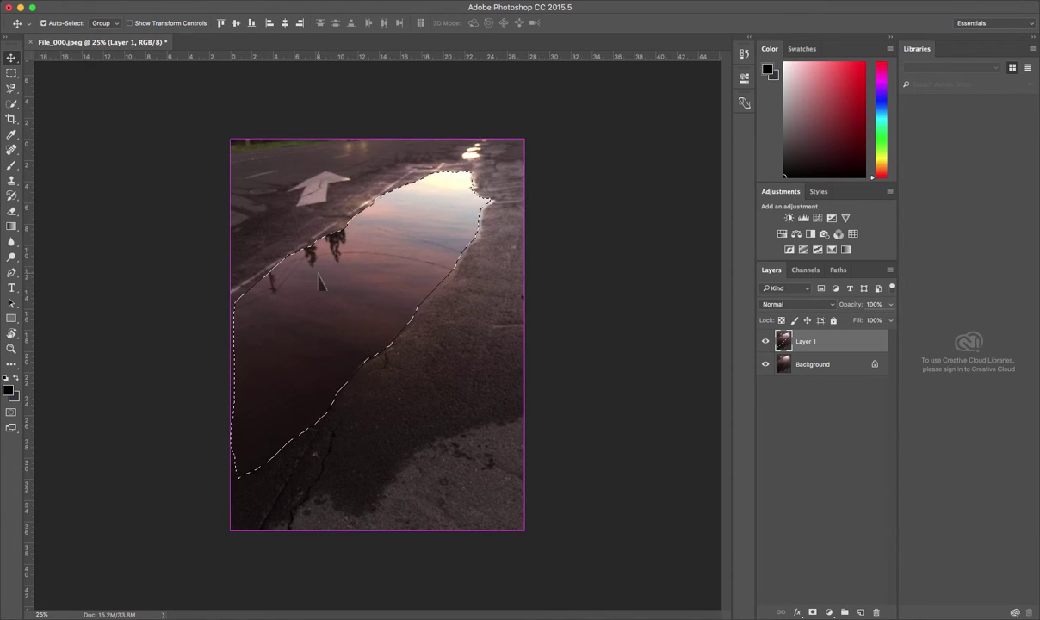
pyautogui.press('super+d')
pyautogui.press('super')
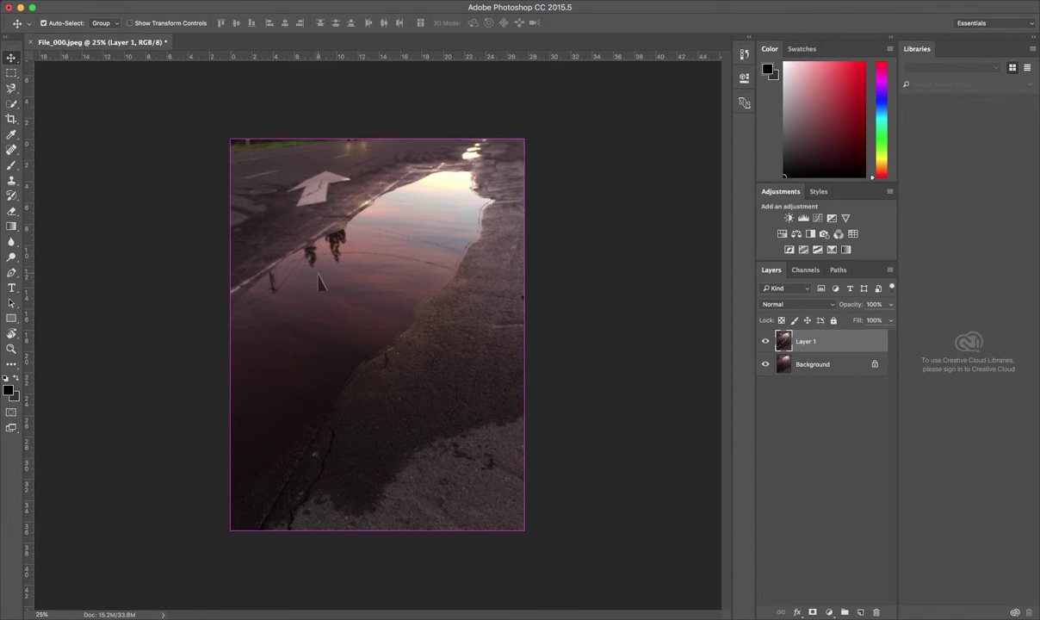
pyautogui.press('super+z')
pyautogui.press('super+z')
pyautogui.press('super+z')
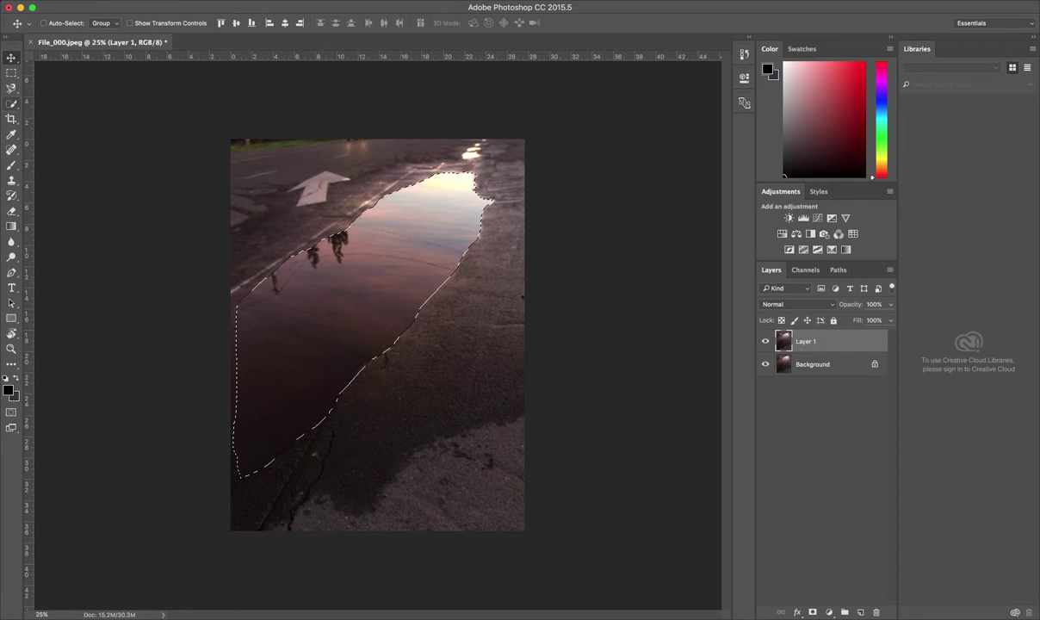
# Step: Clear the Magnetic Lasso selection and brush over the puddle's water with the Quick Selection tool
pyautogui.click(11, 103)
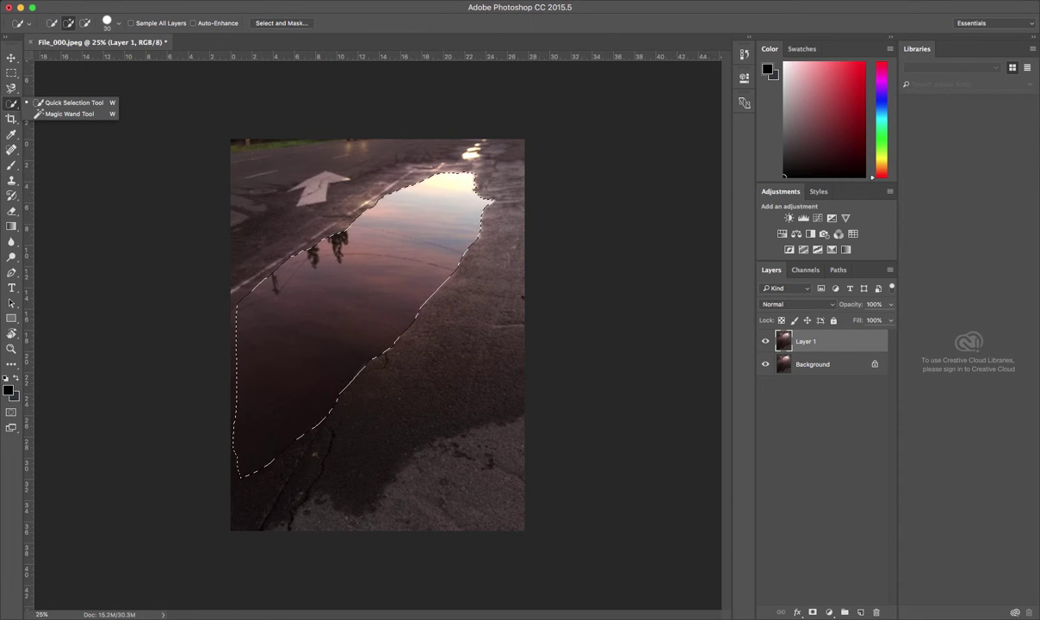
pyautogui.press('super+d')
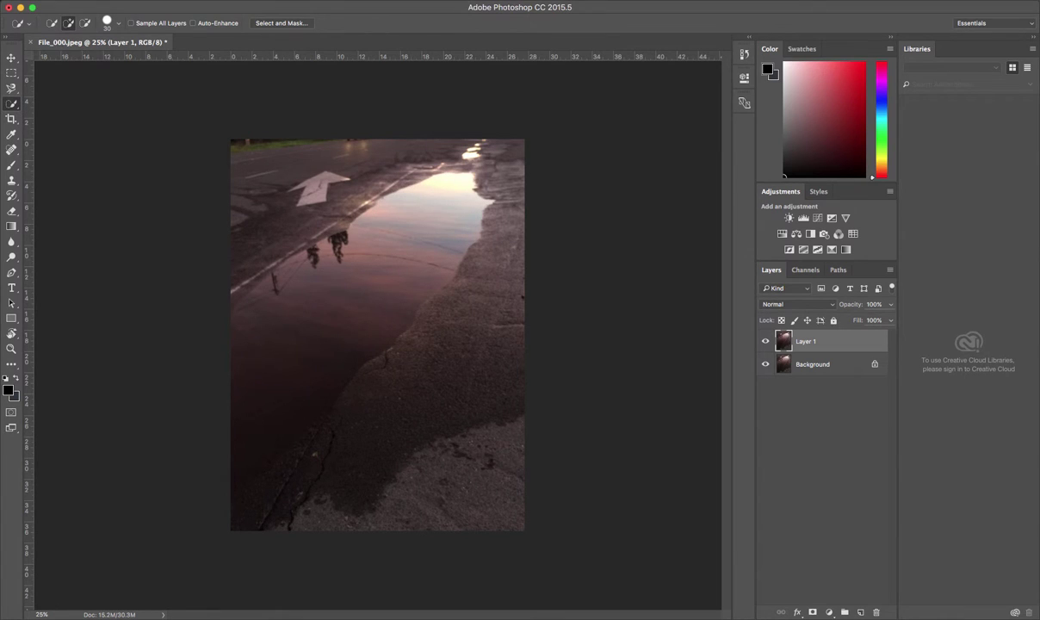
pyautogui.click(11, 103)
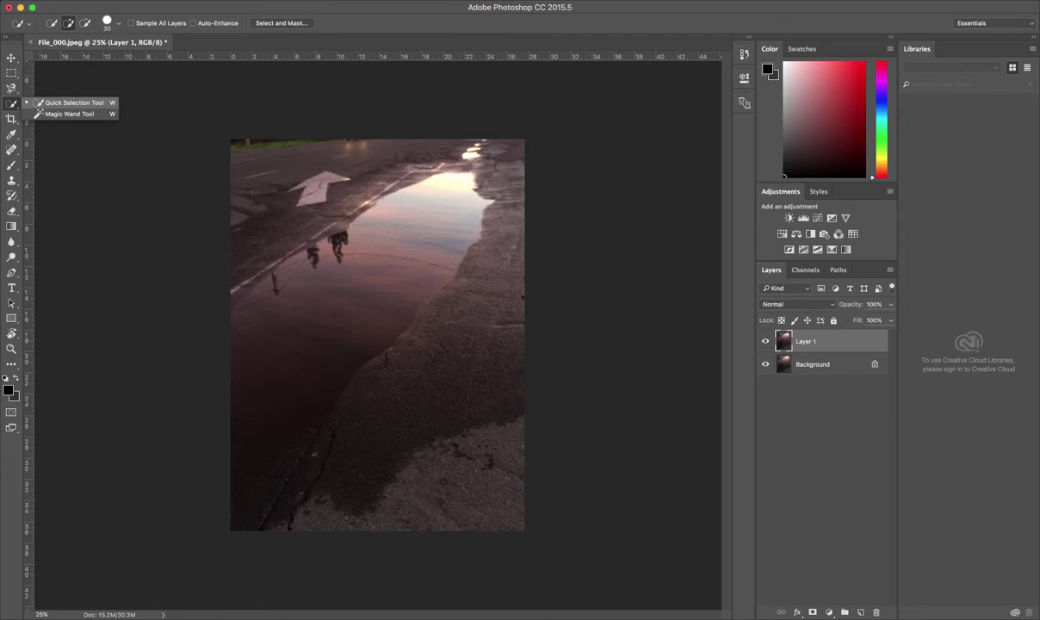
pyautogui.click(39, 103)
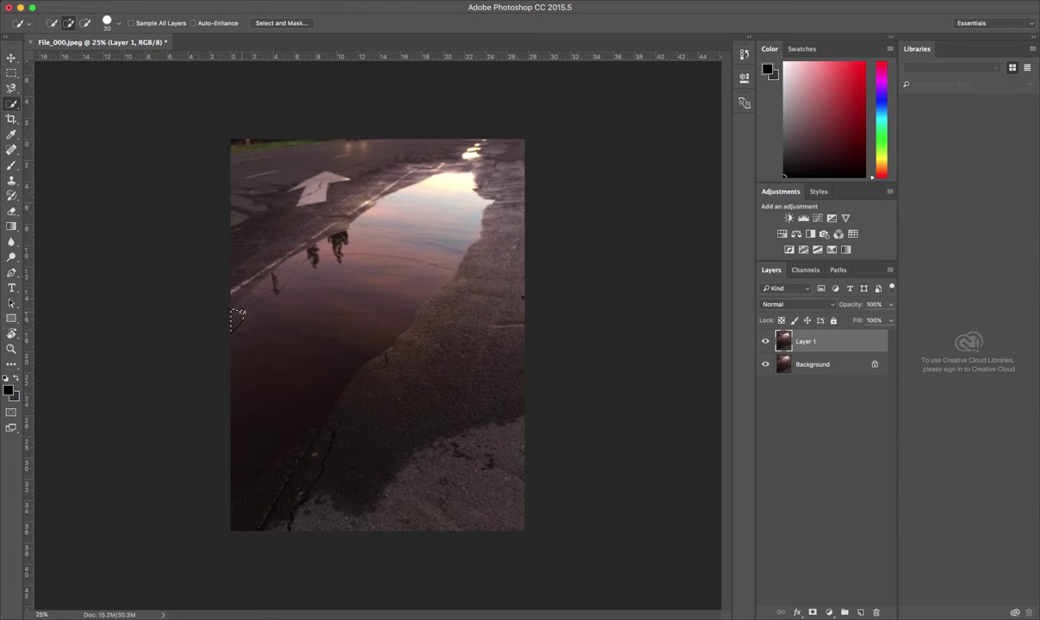
pyautogui.moveTo(234, 313)
pyautogui.mouseDown()
pyautogui.moveTo(291, 248)
pyautogui.moveTo(361, 220)
pyautogui.moveTo(389, 185)
pyautogui.moveTo(460, 193)
pyautogui.moveTo(428, 228)
pyautogui.moveTo(377, 246)
pyautogui.moveTo(379, 265)
pyautogui.moveTo(400, 280)
pyautogui.mouseUp()
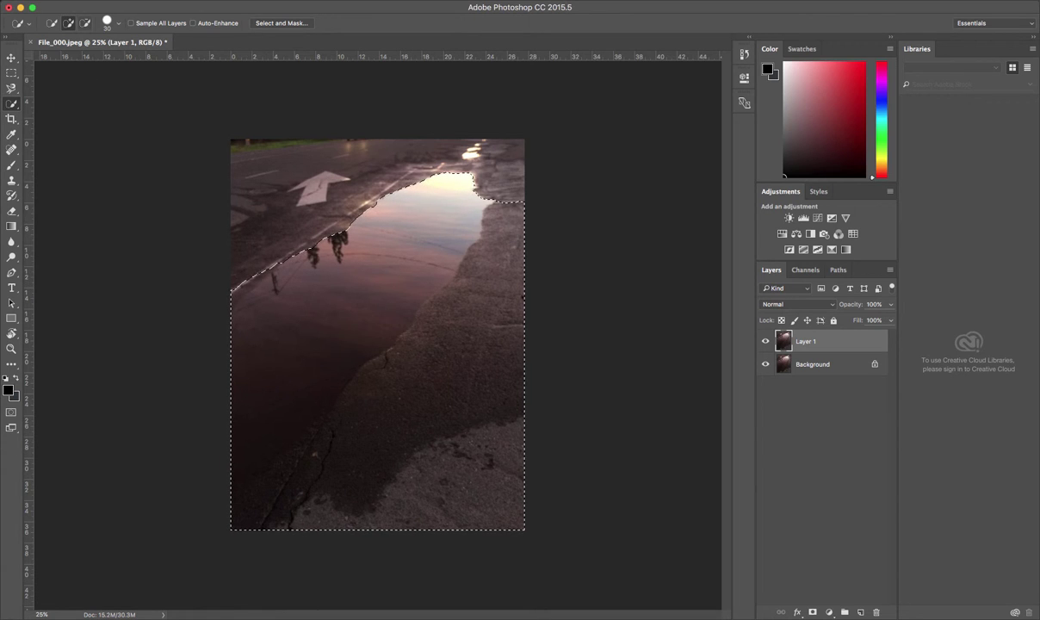
# Step: Subtract the pavement from the selection and add back a strip of water along the selection's lower edge
pyautogui.press('alt')
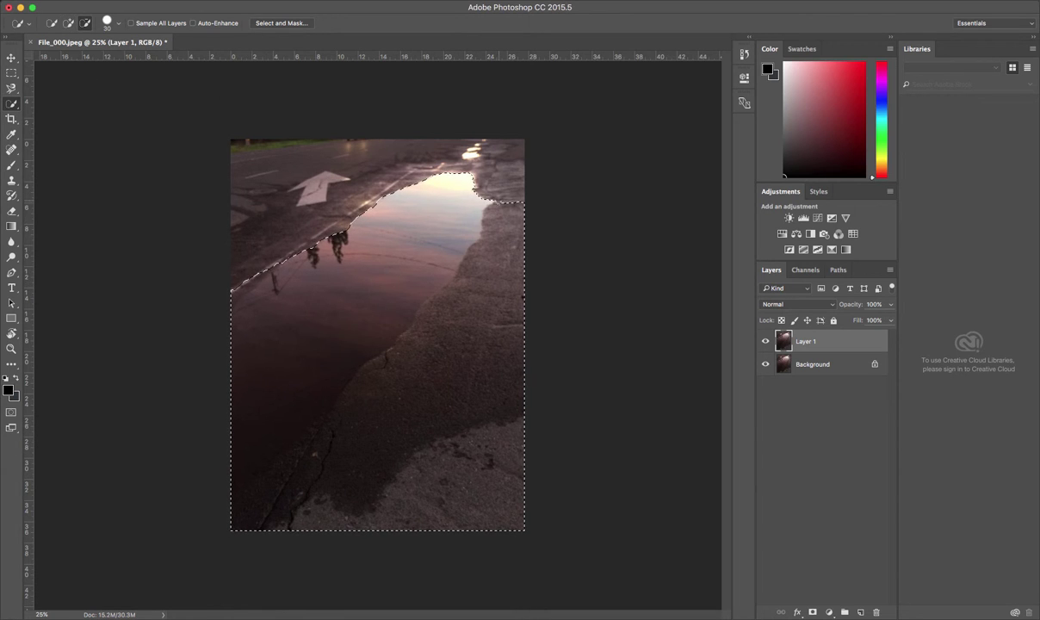
pyautogui.moveTo(492, 205)
pyautogui.mouseDown()
pyautogui.moveTo(463, 265)
pyautogui.moveTo(426, 269)
pyautogui.moveTo(377, 366)
pyautogui.moveTo(289, 463)
pyautogui.mouseUp()
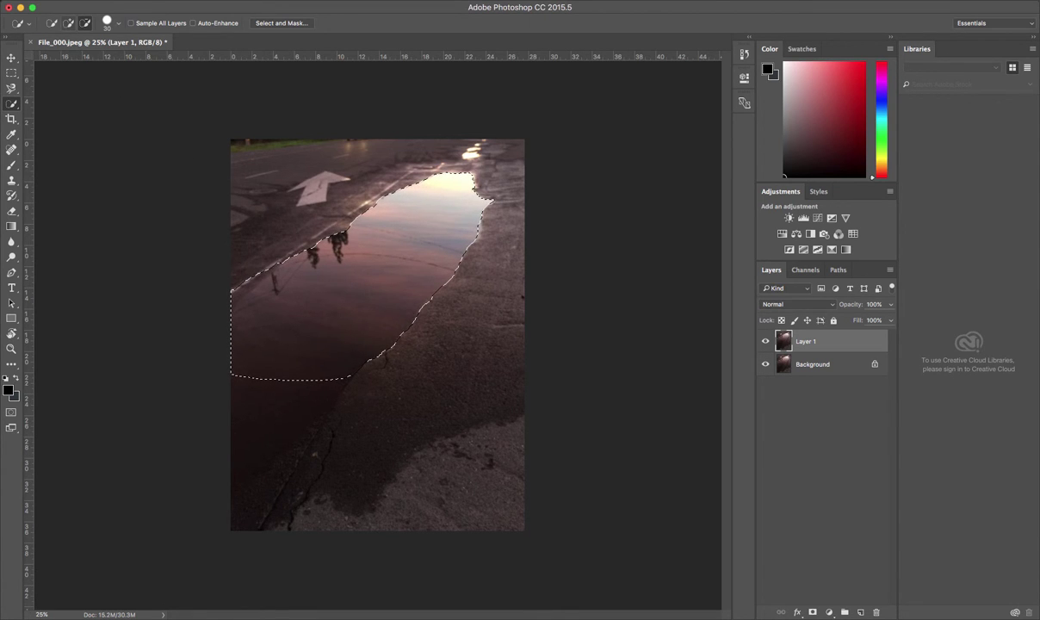
pyautogui.click(68, 23)
pyautogui.moveTo(238, 375)
pyautogui.mouseDown()
pyautogui.moveTo(275, 386)
pyautogui.moveTo(322, 378)
pyautogui.moveTo(303, 388)
pyautogui.mouseUp()
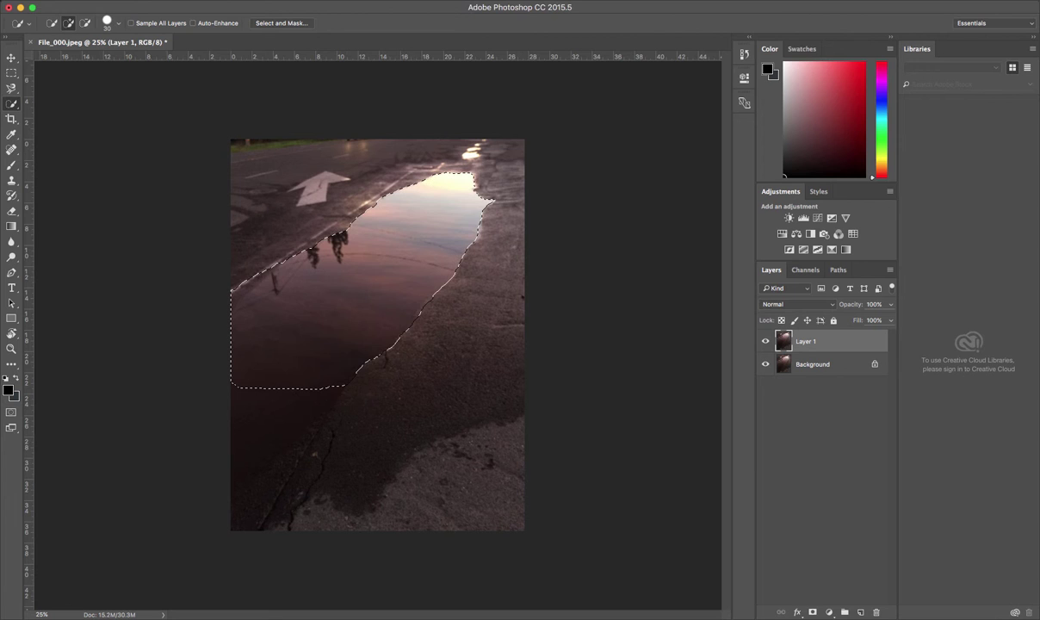
# Step: Bring the galaxy image M101_hires_STScI-PRC2006-10a.jpg from Google Chrome into Photoshop, copy it entirely, and return to File_000.jpeg
pyautogui.moveTo(446, 607)
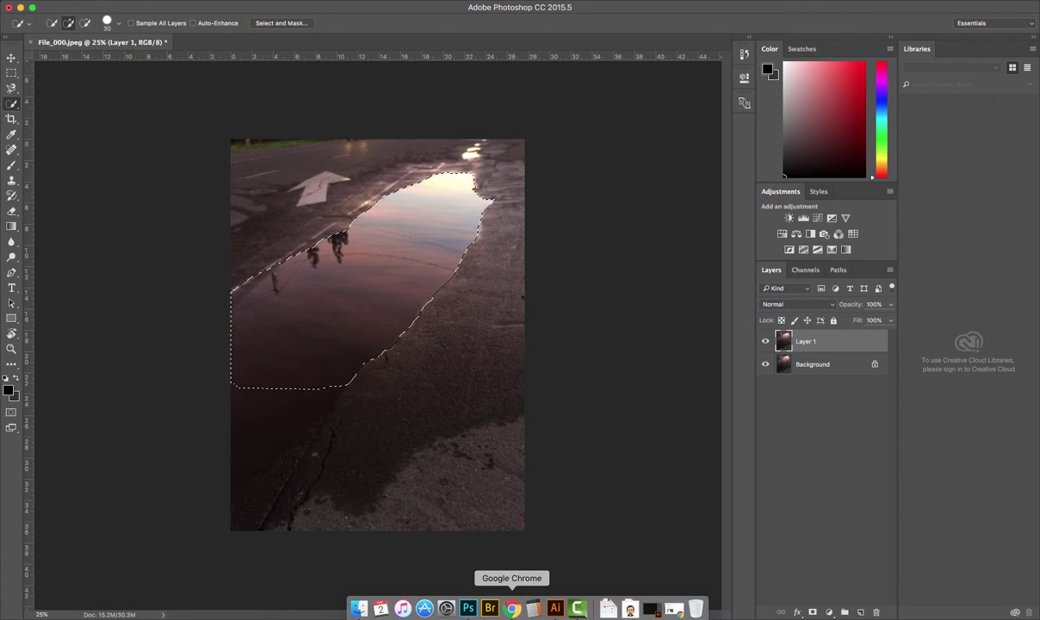
pyautogui.click(512, 607)
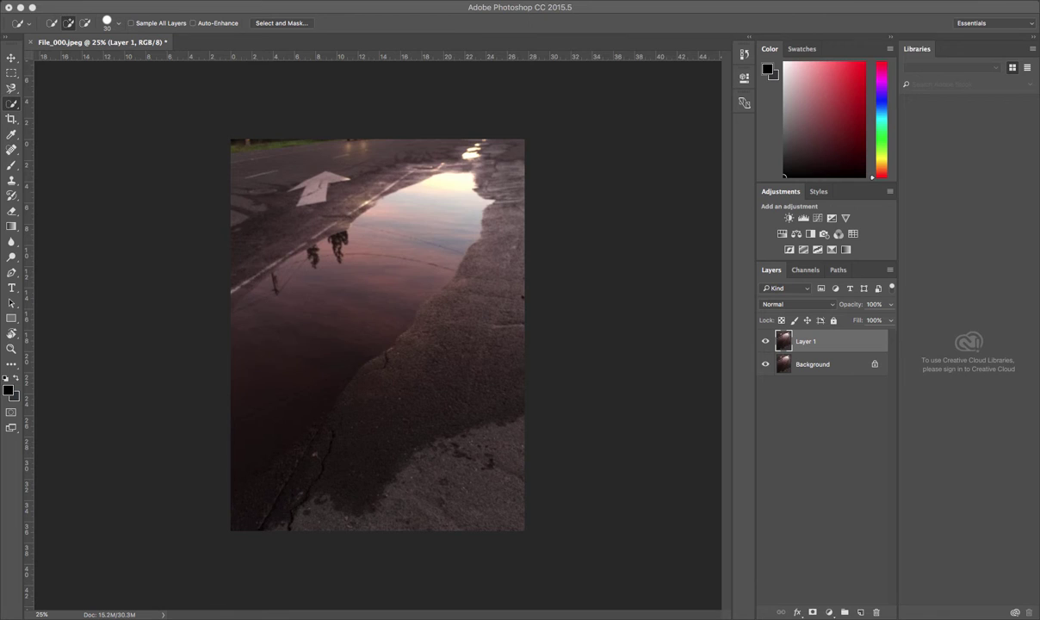
pyautogui.click(839, 31)
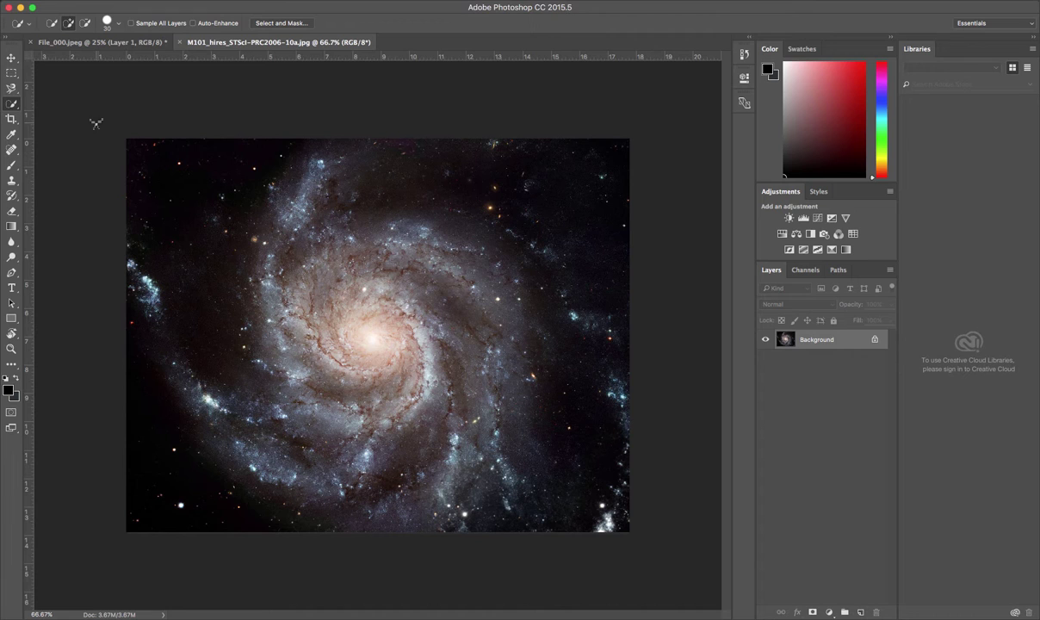
pyautogui.press('super+a')
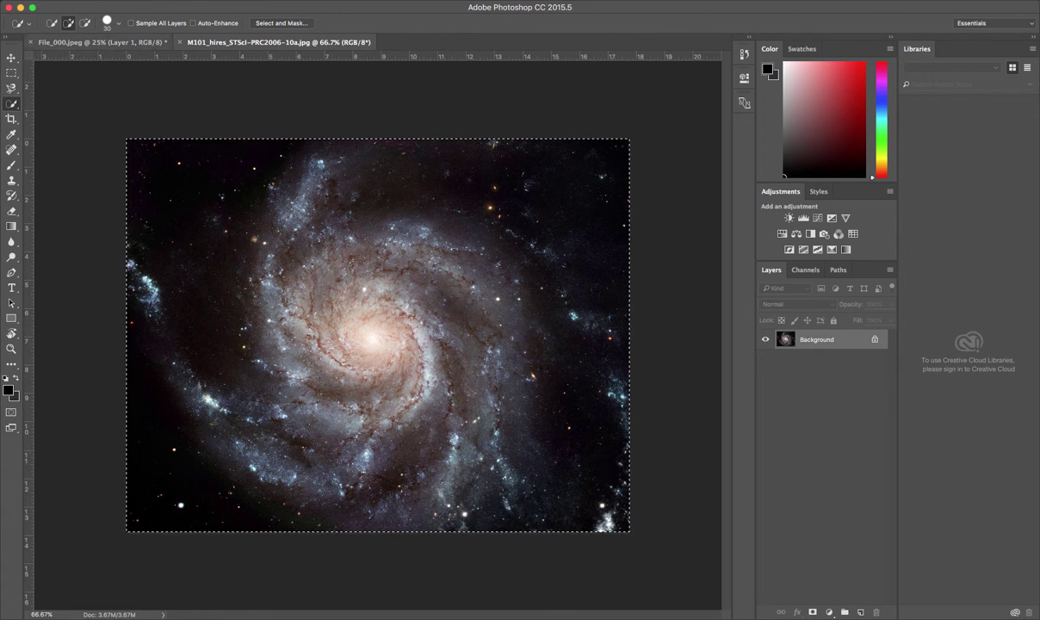
pyautogui.click(52, 41)
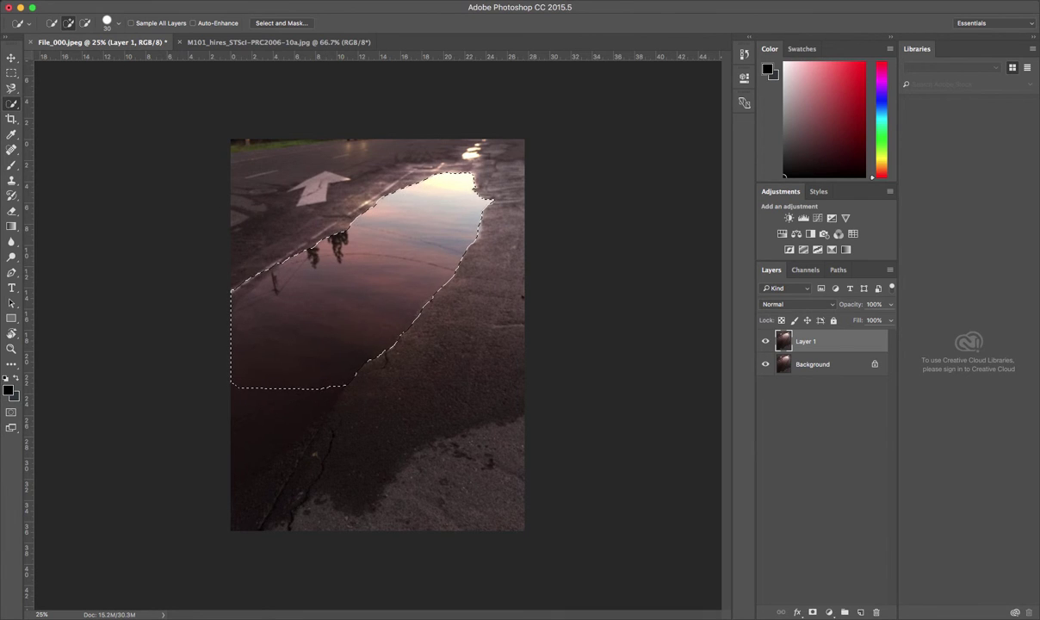
# Step: Try pasting the galaxy picture with Paste in Place, and undo the paste
pyautogui.click(96, 2)
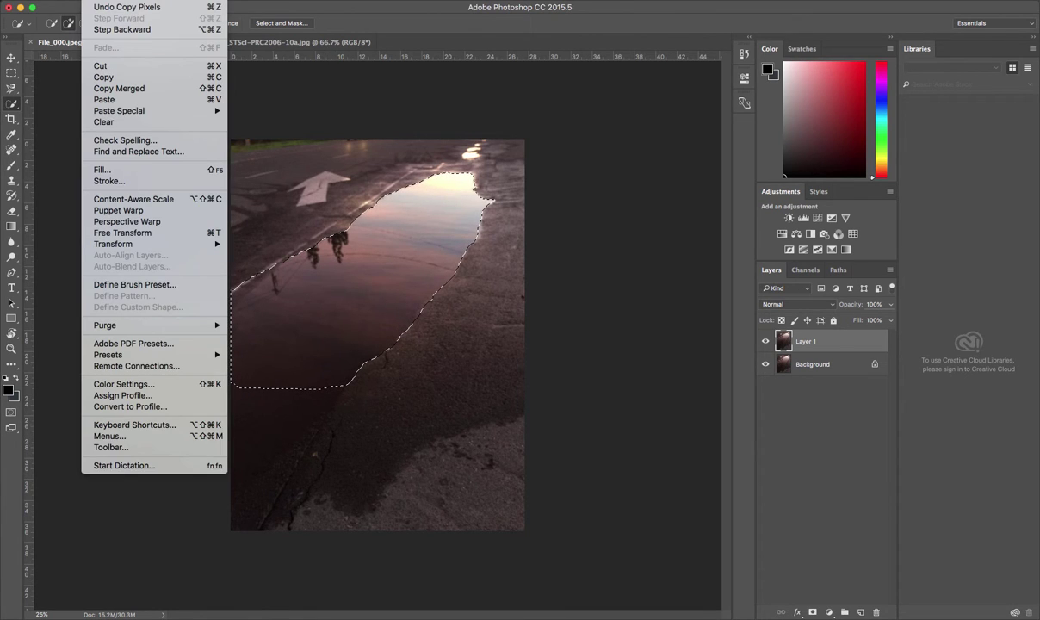
pyautogui.moveTo(69, 2)
pyautogui.moveTo(154, 110)
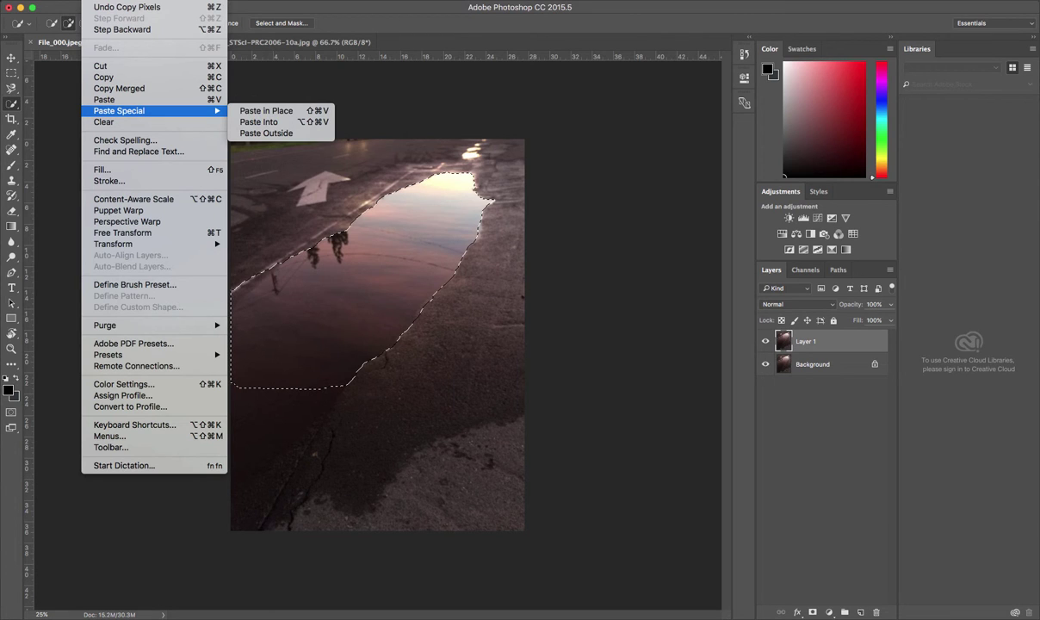
pyautogui.click(266, 110)
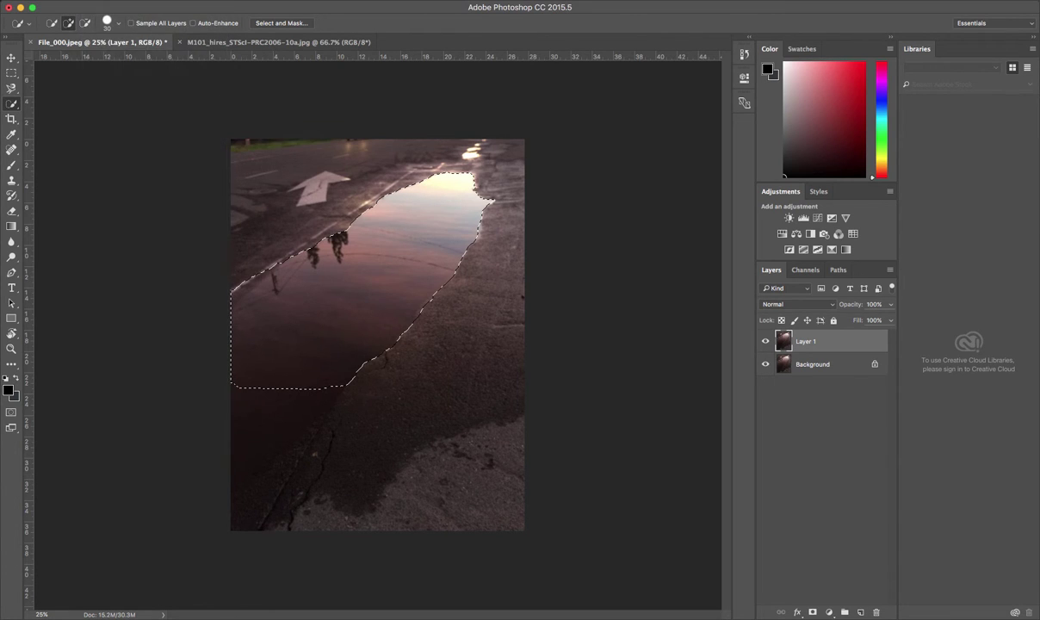
pyautogui.hotkey('ctrl', 'z')
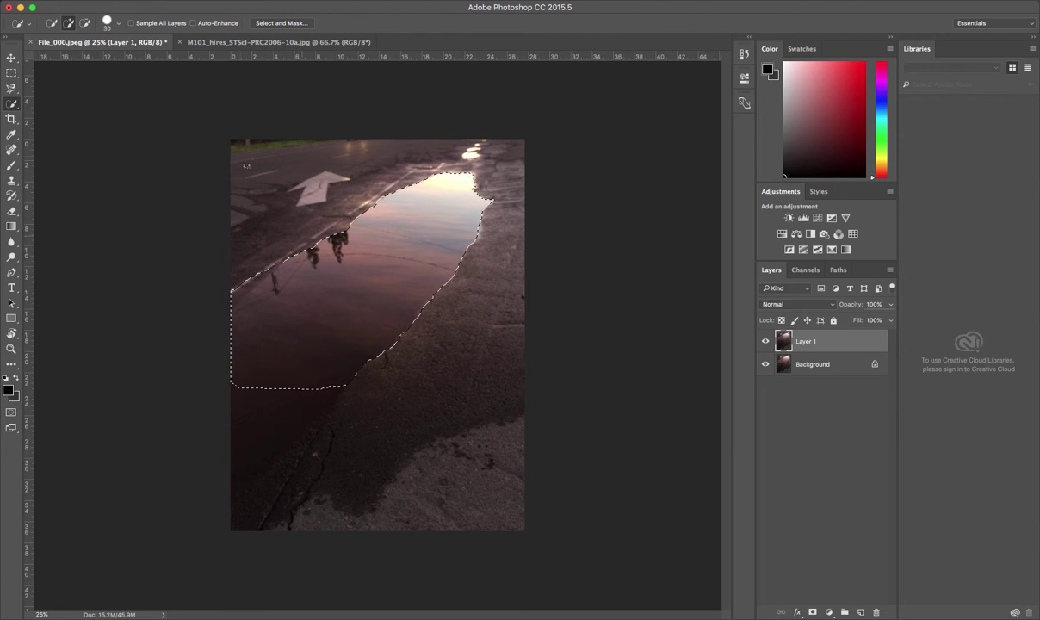
# Step: Paste the copied galaxy into the puddle selection with Paste Into so it is masked by the water's outline
pyautogui.click(94, 2)
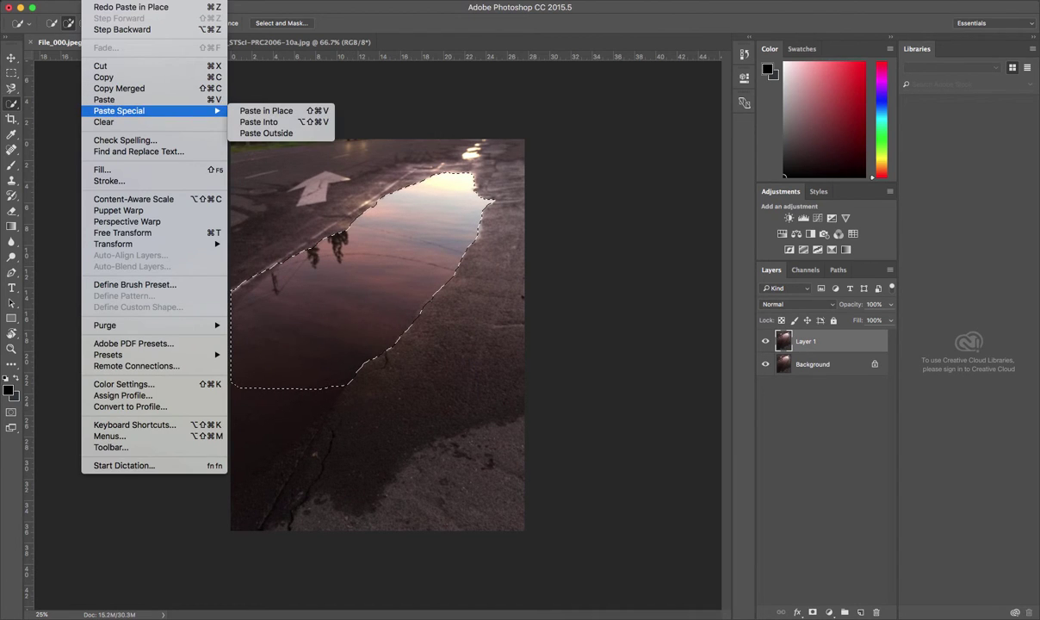
pyautogui.press('Right')
pyautogui.press('Down')
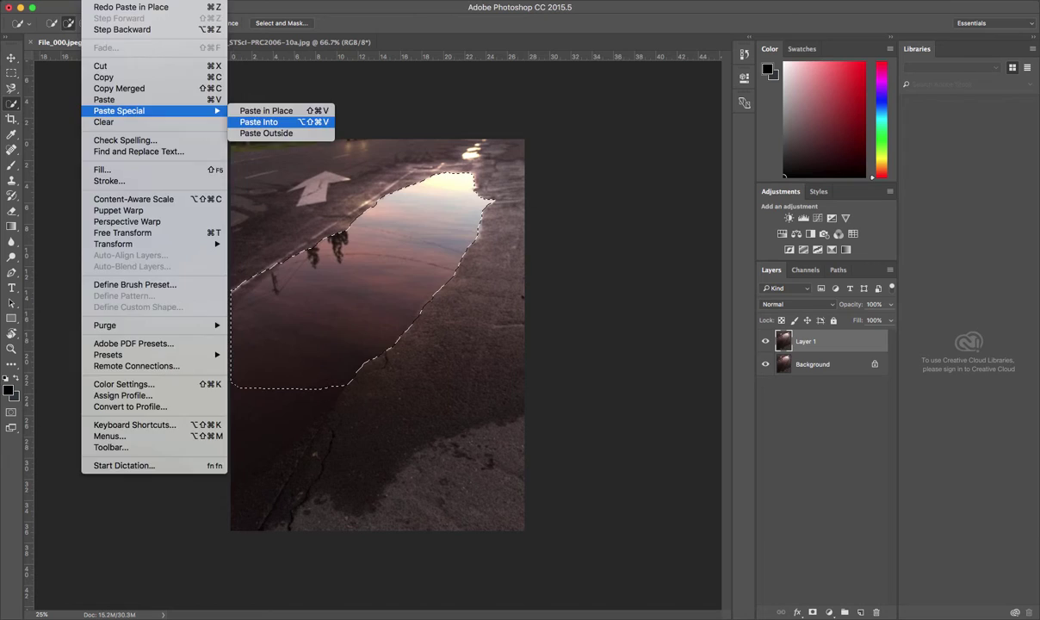
pyautogui.press('Return')
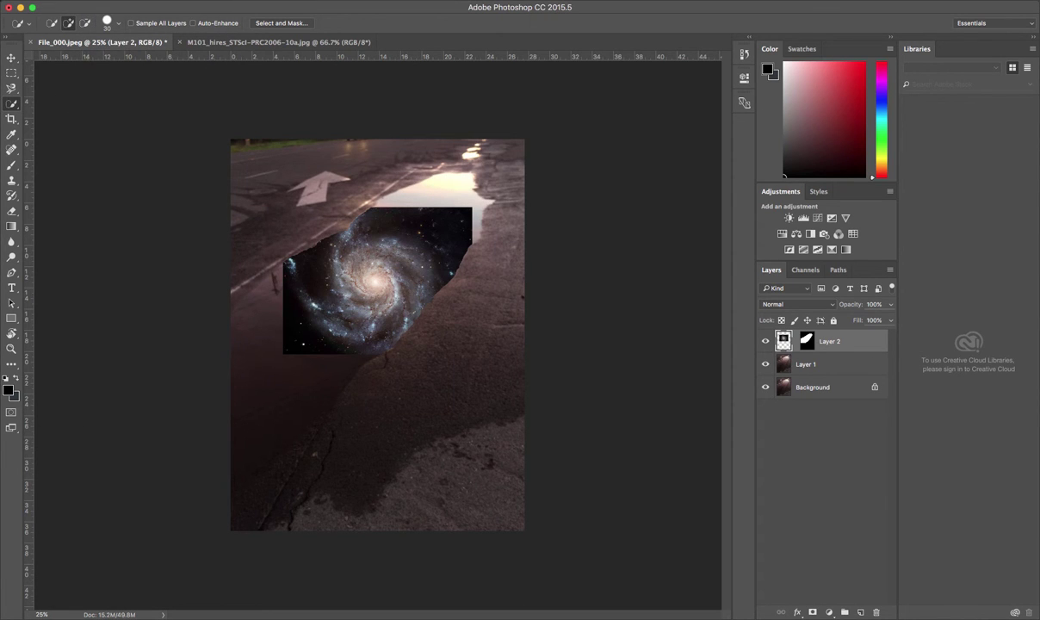
# Step: Scale the pasted galaxy to about 213% and position it so it fills the puddle with its bright core inside
pyautogui.click(11, 57)
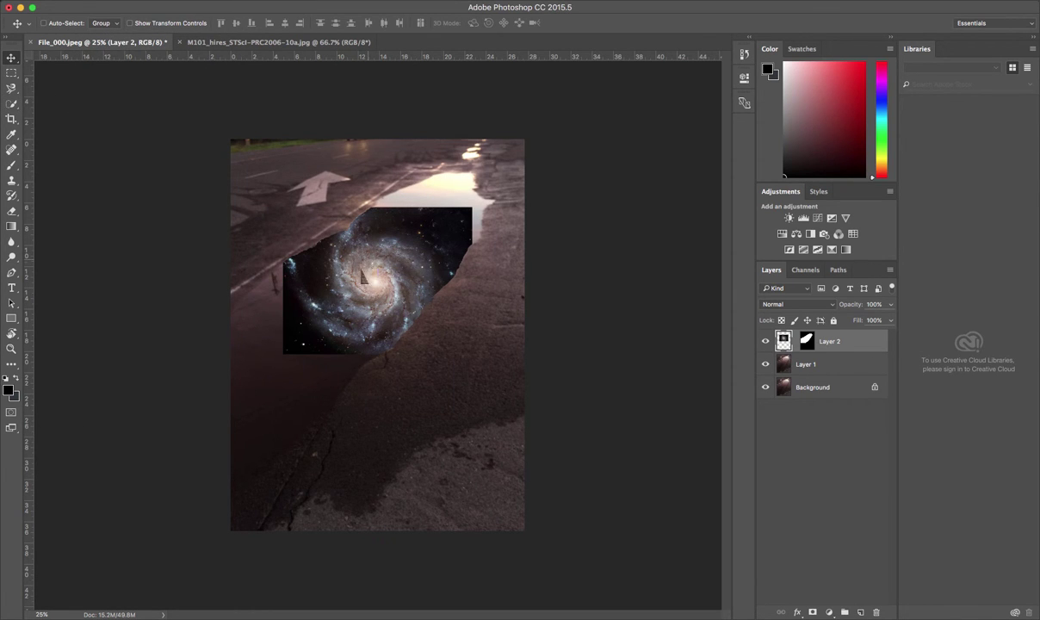
pyautogui.moveTo(404, 248); pyautogui.dragTo(483, 189)
pyautogui.moveTo(458, 240); pyautogui.dragTo(367, 266)
pyautogui.press('super+t')
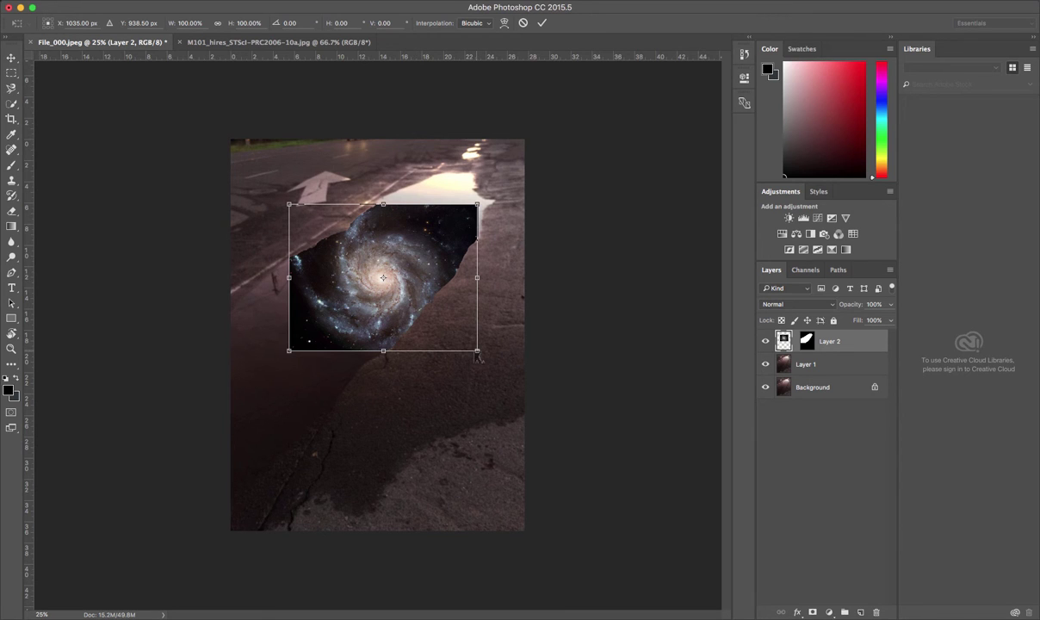
pyautogui.moveTo(478, 354); pyautogui.dragTo(701, 530)
pyautogui.moveTo(366, 258); pyautogui.dragTo(282, 148)
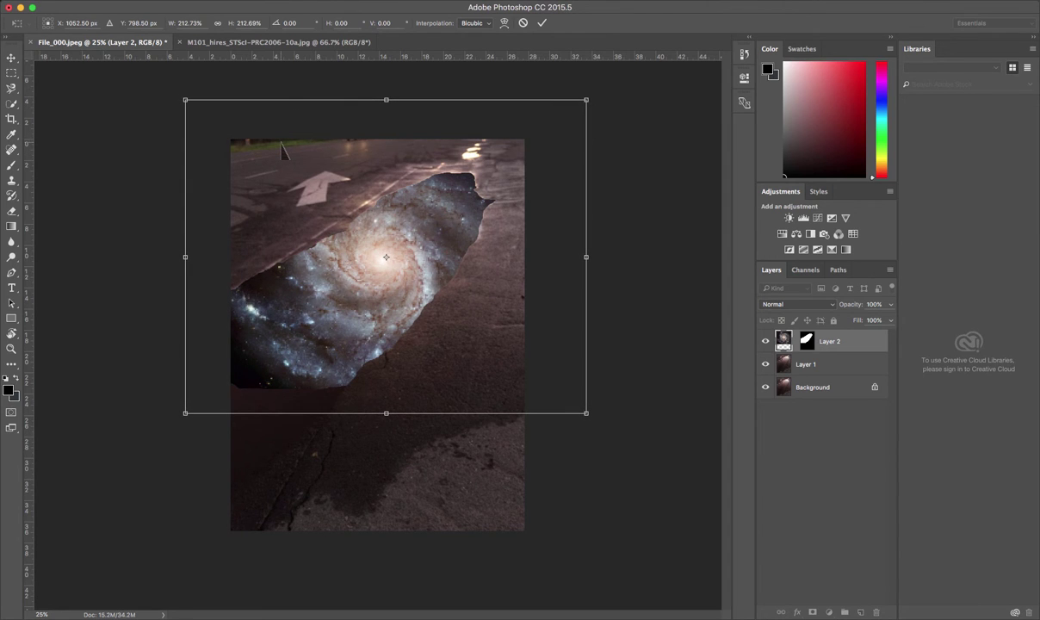
pyautogui.press('Return')
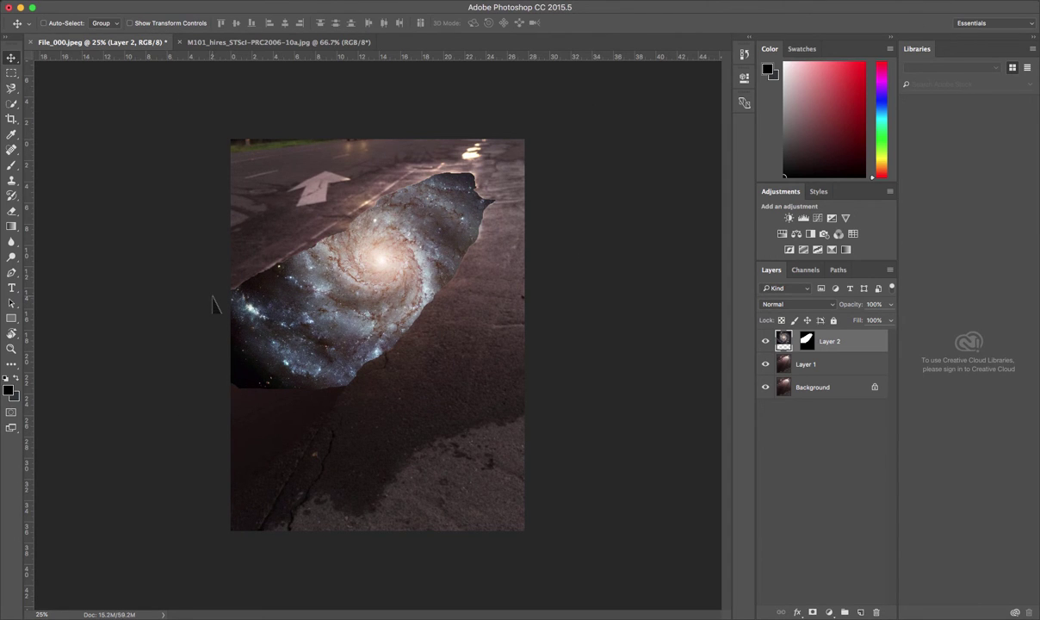